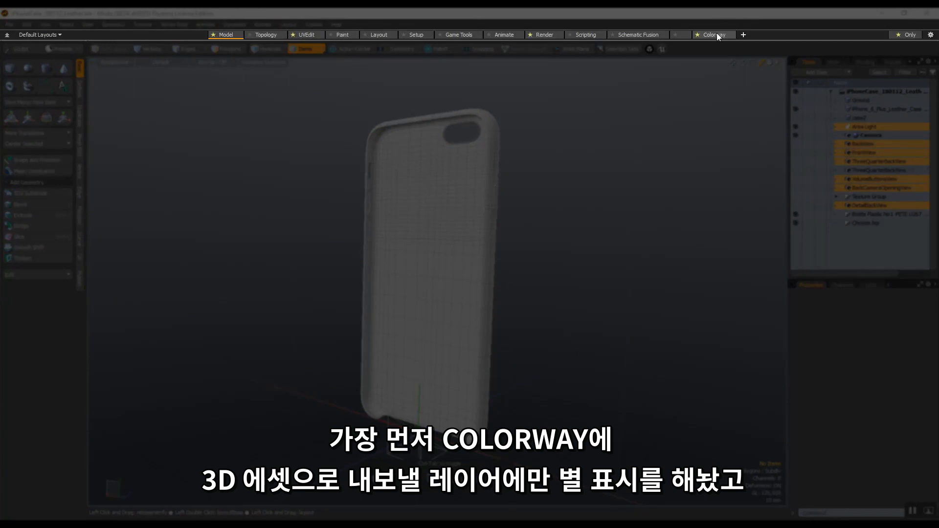
Step: Limit the layout choices to the starred ones and switch the workspace to the Colorway layout
{"action": "left_click", "coordinate": [910, 36]}
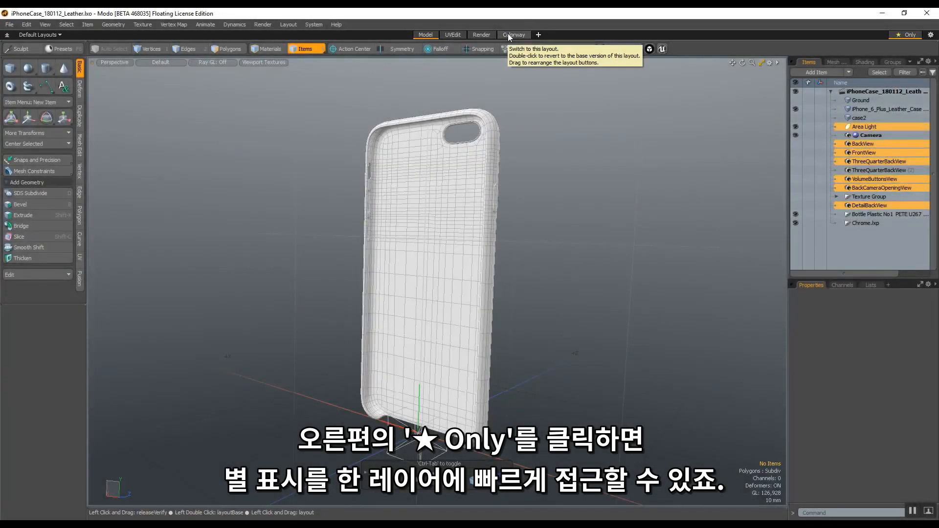
{"action": "left_click", "coordinate": [508, 35]}
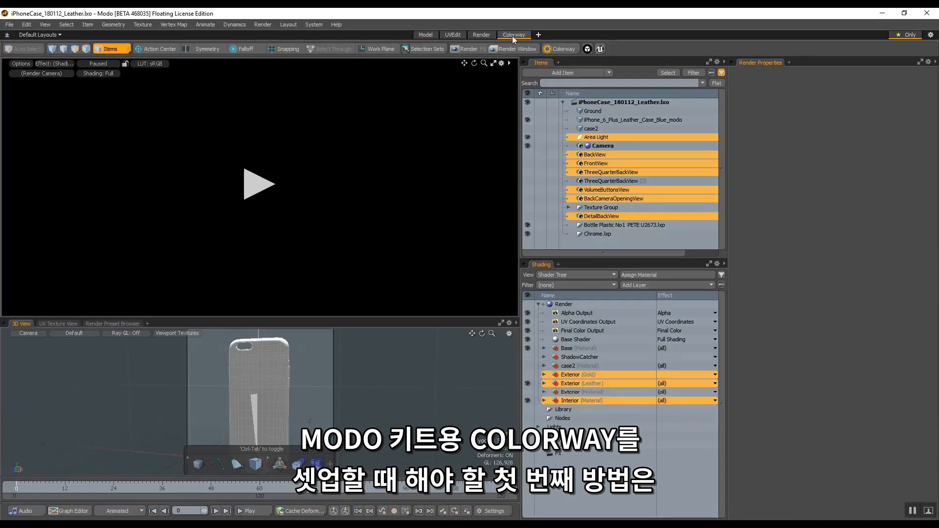
{"action": "left_click", "coordinate": [482, 34]}
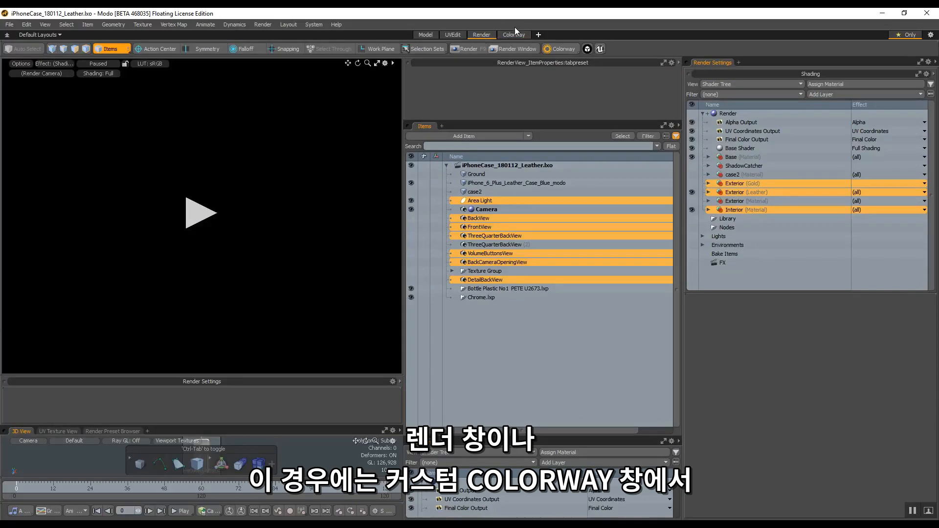
{"action": "left_click", "coordinate": [514, 34]}
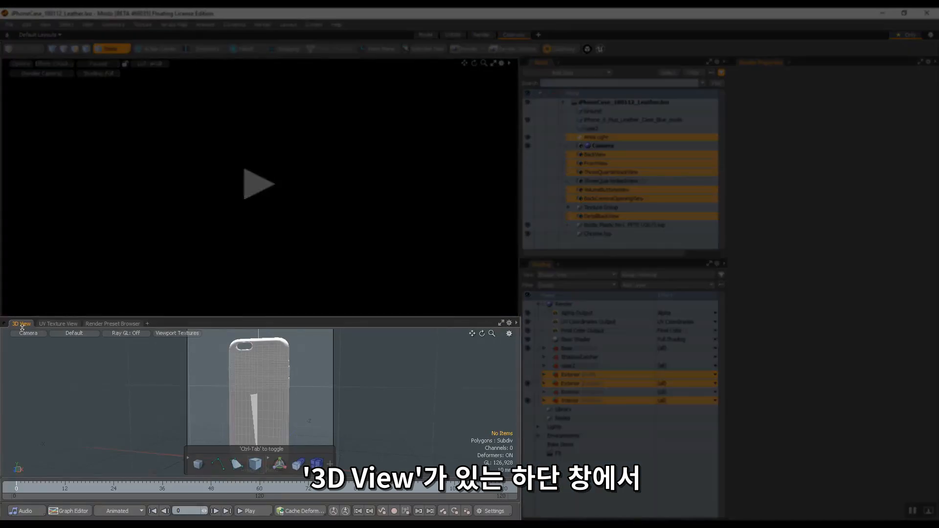
Step: Add a Colorway custom view to the viewport group that holds the 3D View
{"action": "left_click", "coordinate": [149, 323]}
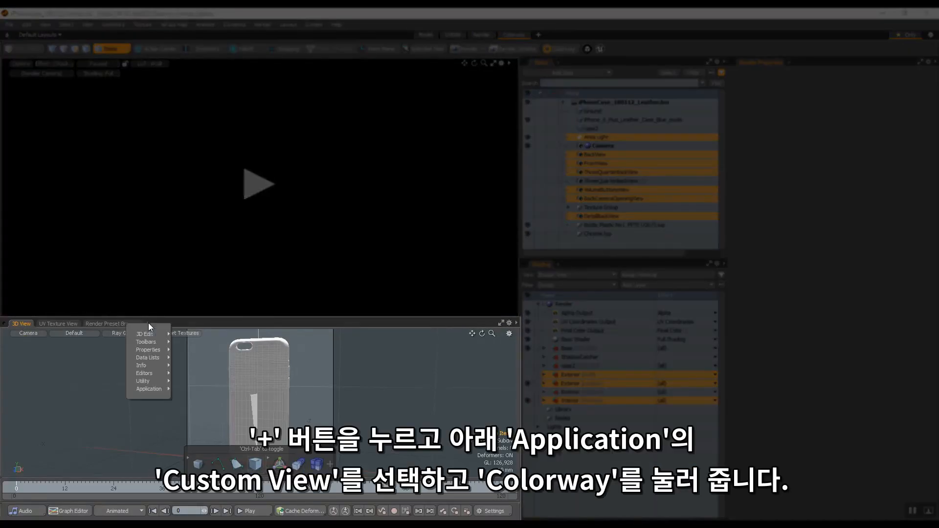
{"action": "mouse_move", "coordinate": [154, 380]}
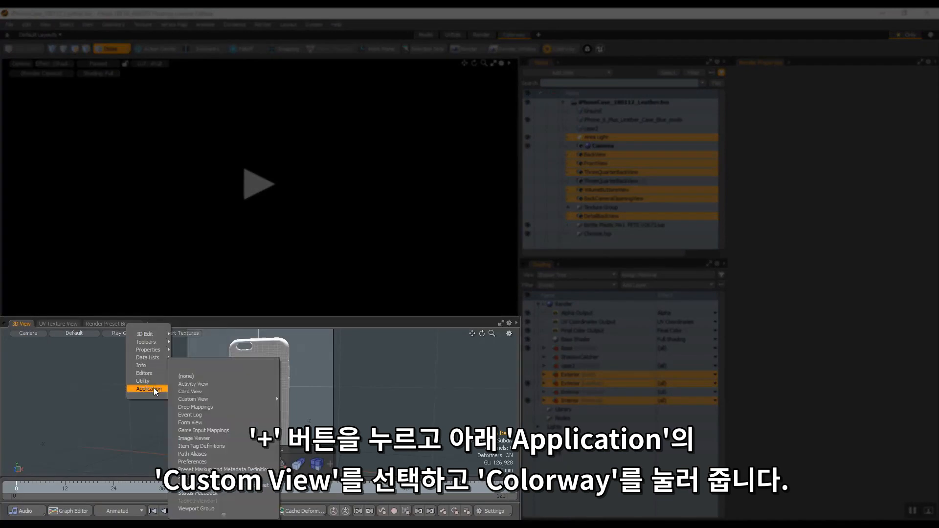
{"action": "mouse_move", "coordinate": [199, 398]}
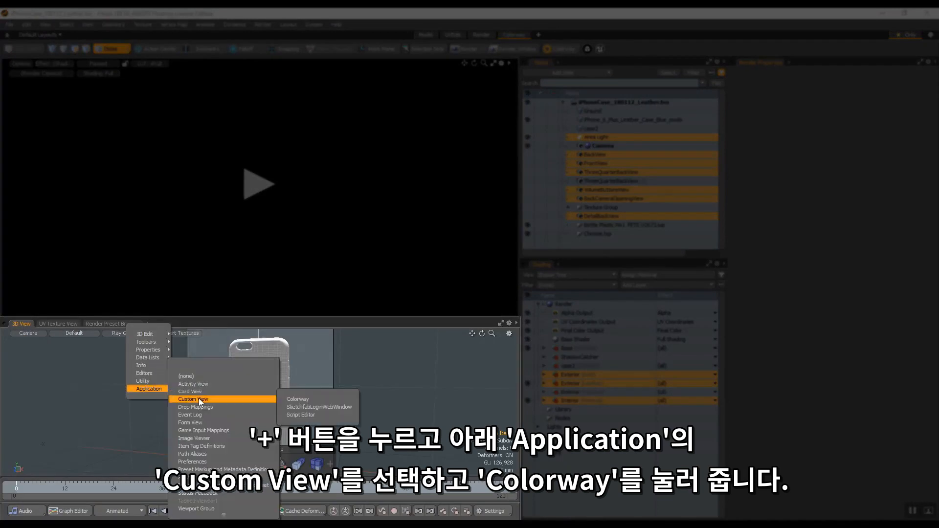
{"action": "left_click", "coordinate": [302, 400]}
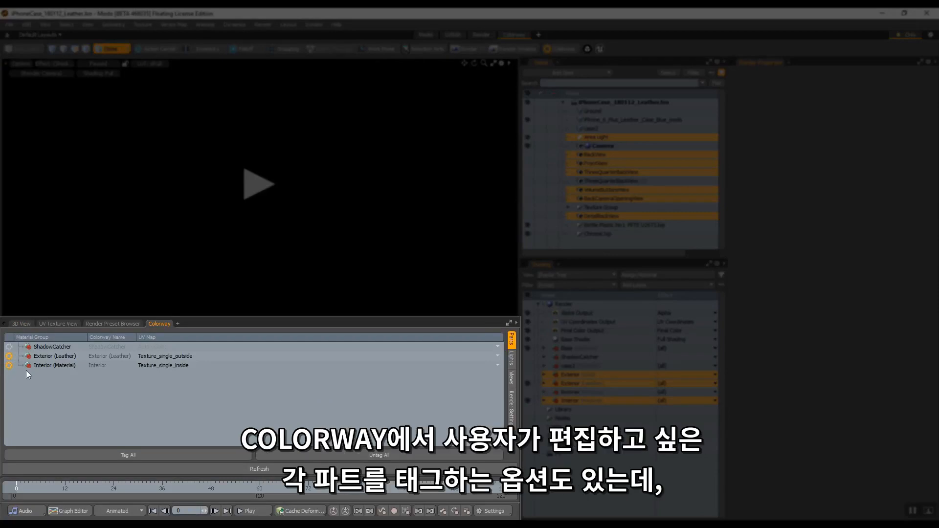
Step: Try tagging the ShadowCatcher material as an editable Colorway part, and remove its tag again
{"action": "left_click", "coordinate": [9, 365]}
{"action": "left_click", "coordinate": [9, 346]}
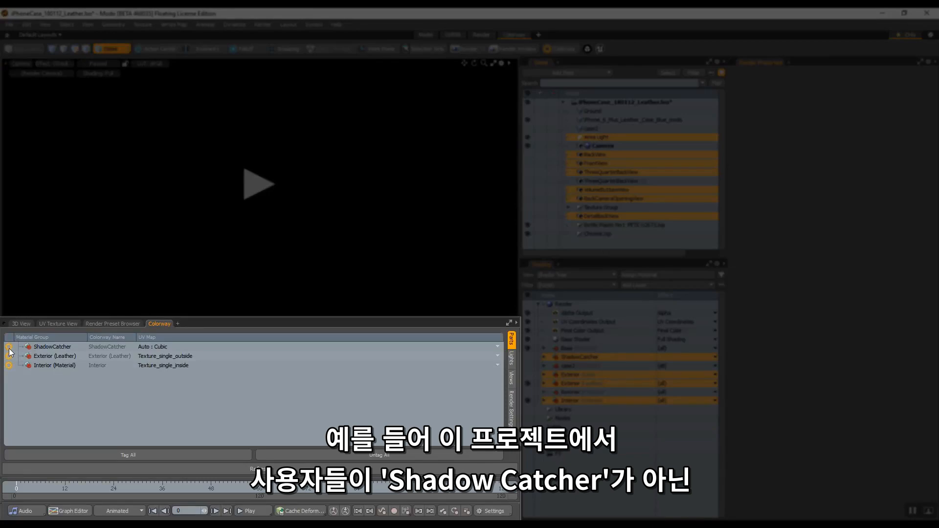
{"action": "left_click", "coordinate": [8, 347]}
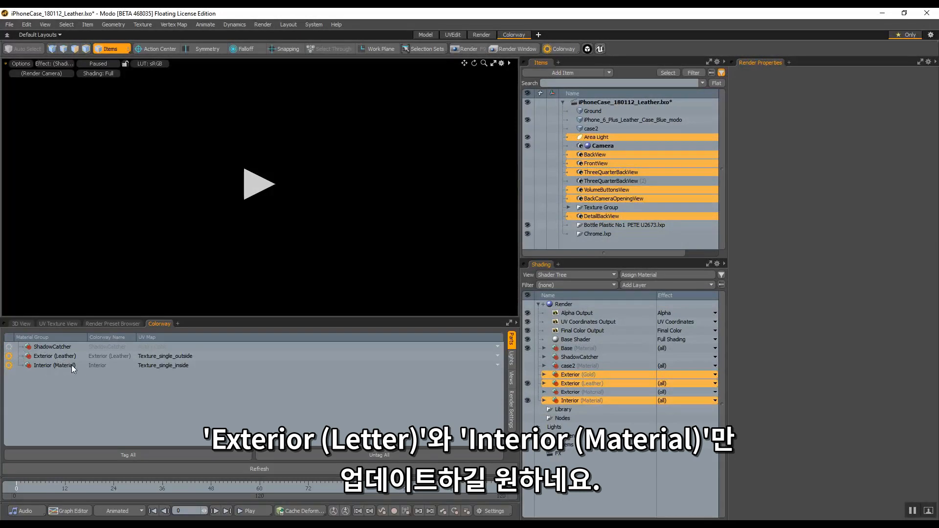
Step: Show the Colorway lights and toggle the Area Light's tag off and back on
{"action": "left_click", "coordinate": [512, 359]}
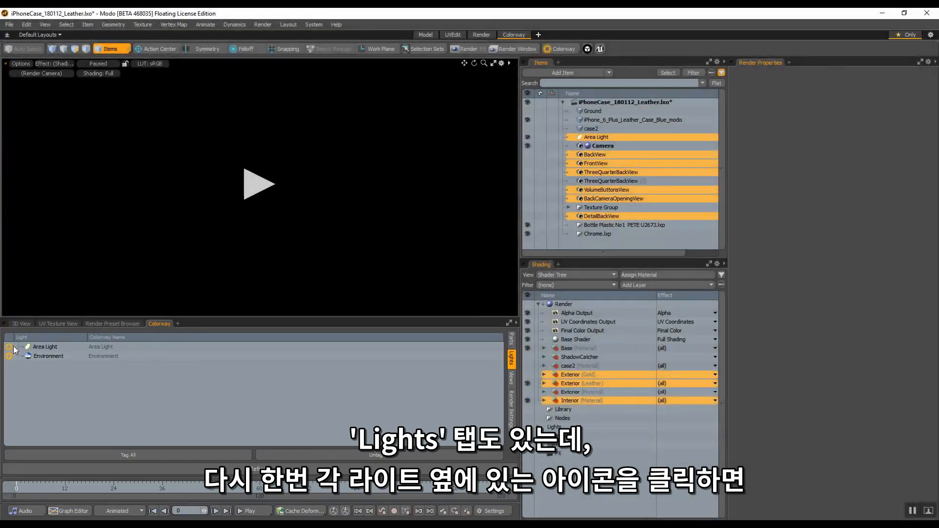
{"action": "left_click", "coordinate": [11, 348]}
{"action": "left_click", "coordinate": [11, 347]}
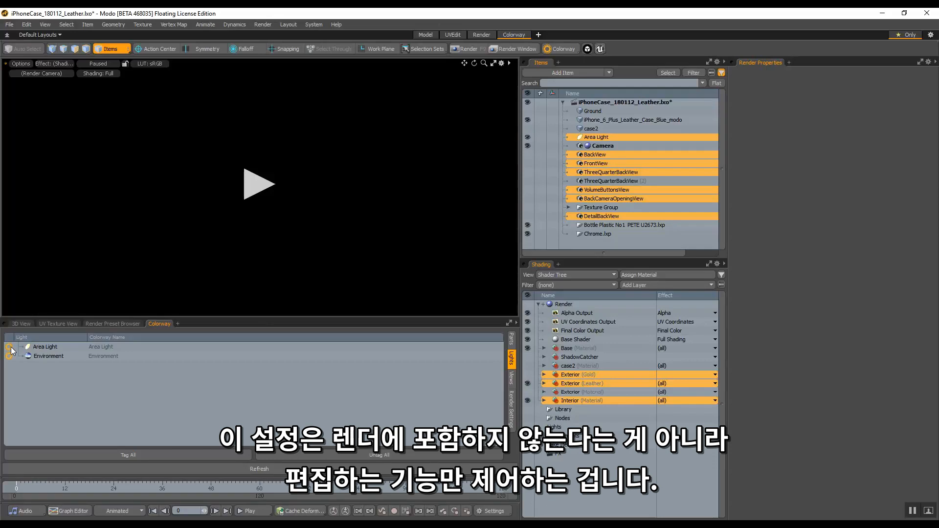
Step: List the camera views in Colorway and widen the View column to show the full names
{"action": "left_click", "coordinate": [512, 383]}
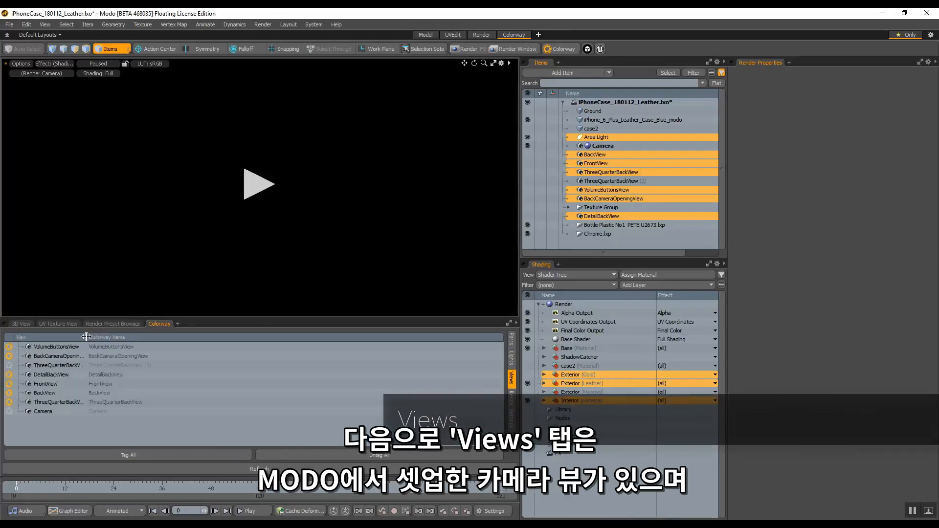
{"action": "left_click_drag", "start_coordinate": [86, 336], "coordinate": [115, 337]}
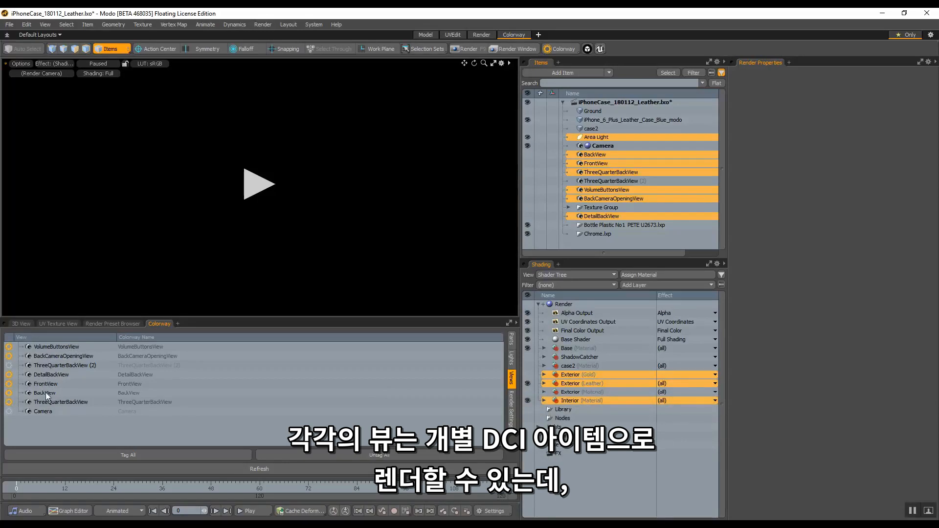
Step: Start the preview render and switch its camera to ThreeQuarterBackView
{"action": "left_click", "coordinate": [266, 180]}
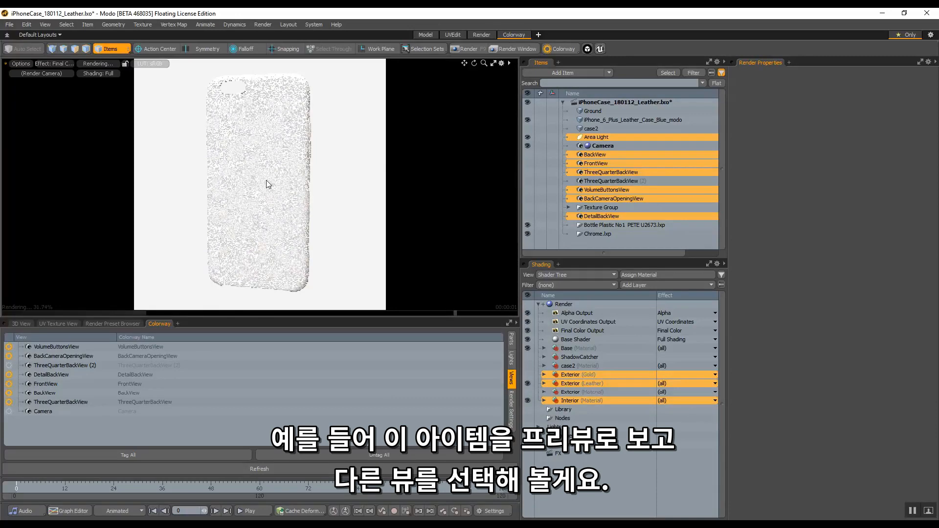
{"action": "left_click", "coordinate": [48, 74]}
{"action": "left_click", "coordinate": [57, 75]}
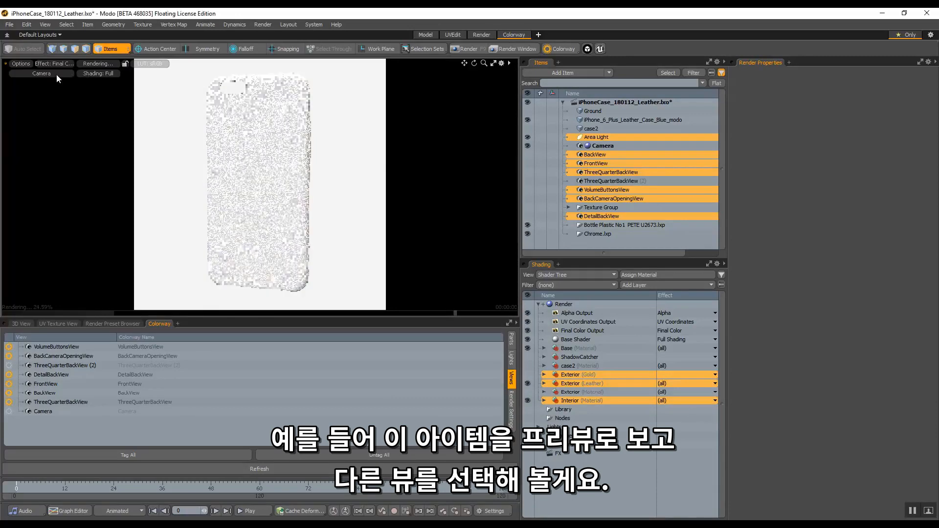
{"action": "left_click", "coordinate": [57, 75]}
{"action": "left_click", "coordinate": [48, 101]}
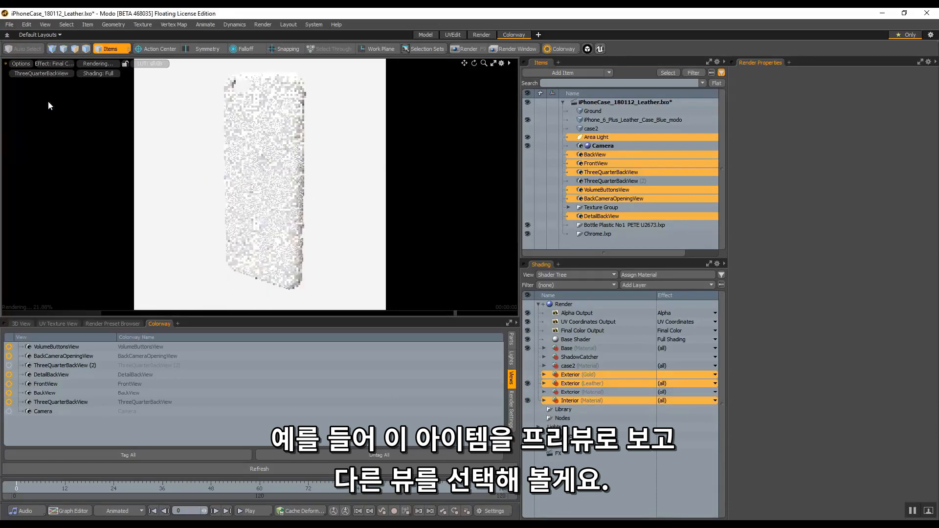
Step: Preview the phone case through the BackView, FrontView, DetailBackView and BackCameraOpeningView cameras in turn
{"action": "left_click", "coordinate": [52, 73]}
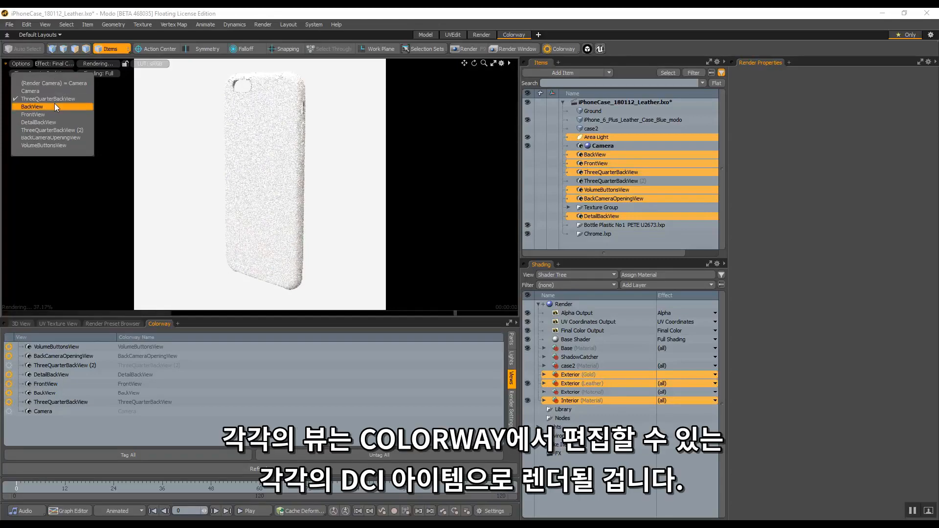
{"action": "left_click", "coordinate": [55, 104]}
{"action": "left_click", "coordinate": [59, 72]}
{"action": "left_click", "coordinate": [51, 113]}
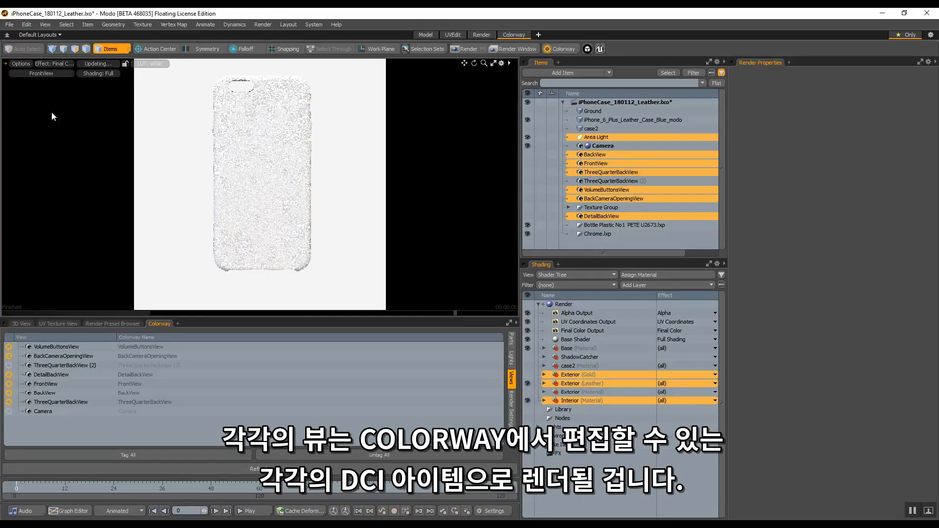
{"action": "left_click", "coordinate": [63, 75]}
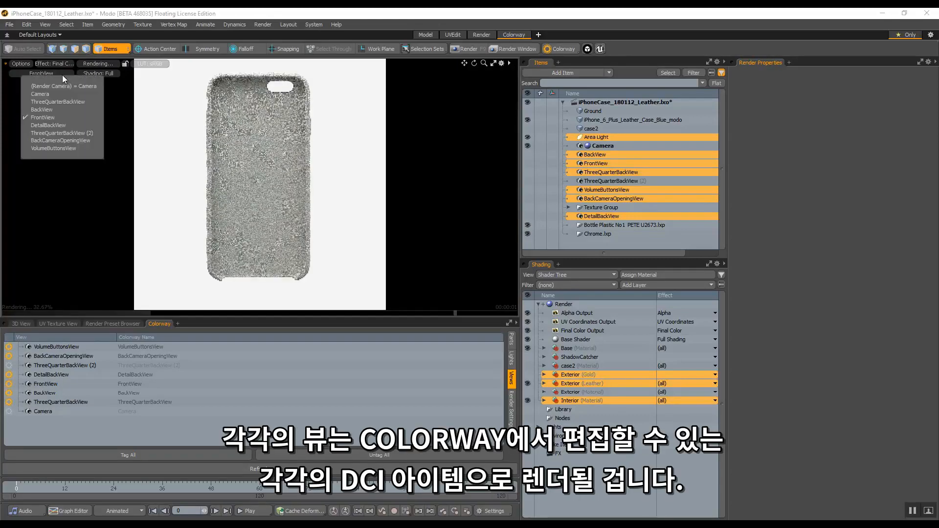
{"action": "left_click", "coordinate": [61, 124]}
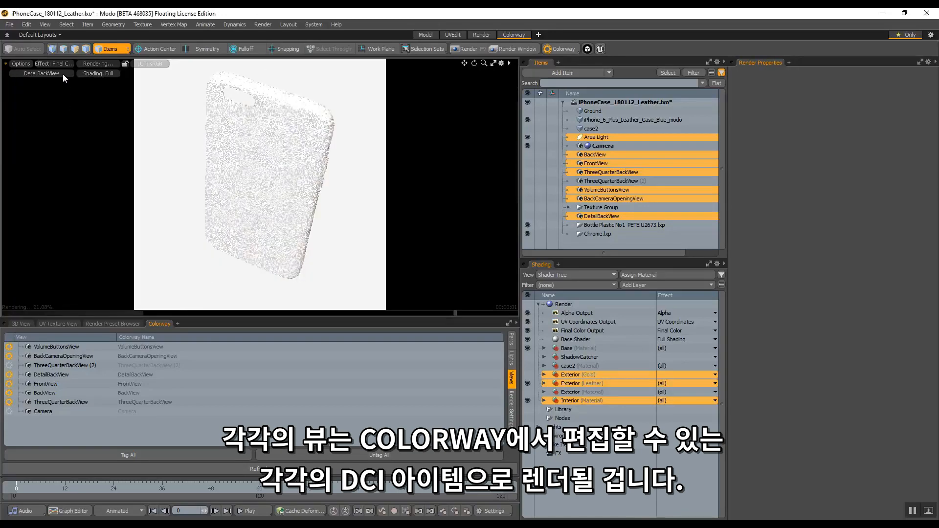
{"action": "left_click", "coordinate": [62, 73]}
{"action": "left_click", "coordinate": [66, 139]}
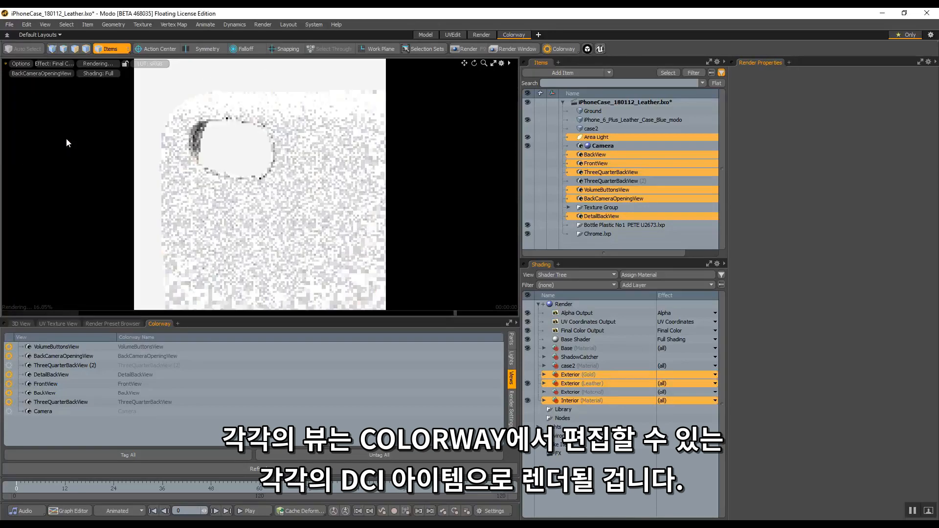
Step: Review the Colorway render settings and return to the list of material parts
{"action": "left_click", "coordinate": [512, 407]}
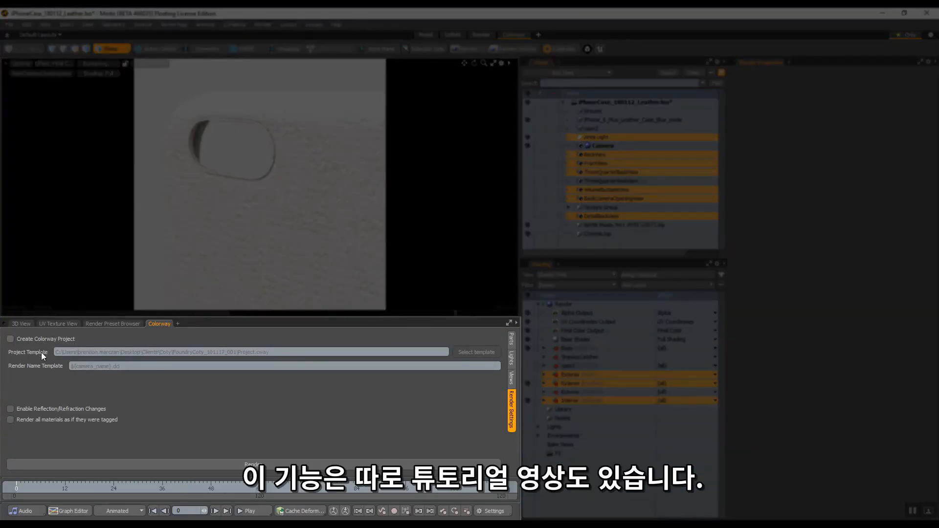
{"action": "left_click", "coordinate": [511, 342]}
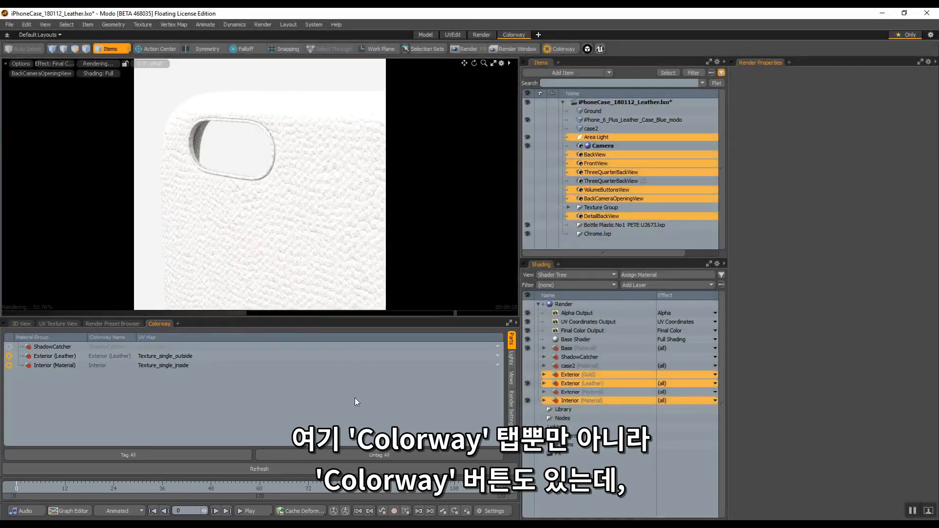
Step: Tag all materials in the scene for Colorway export, and remove the tag from ShadowCatcher
{"action": "left_click", "coordinate": [560, 48]}
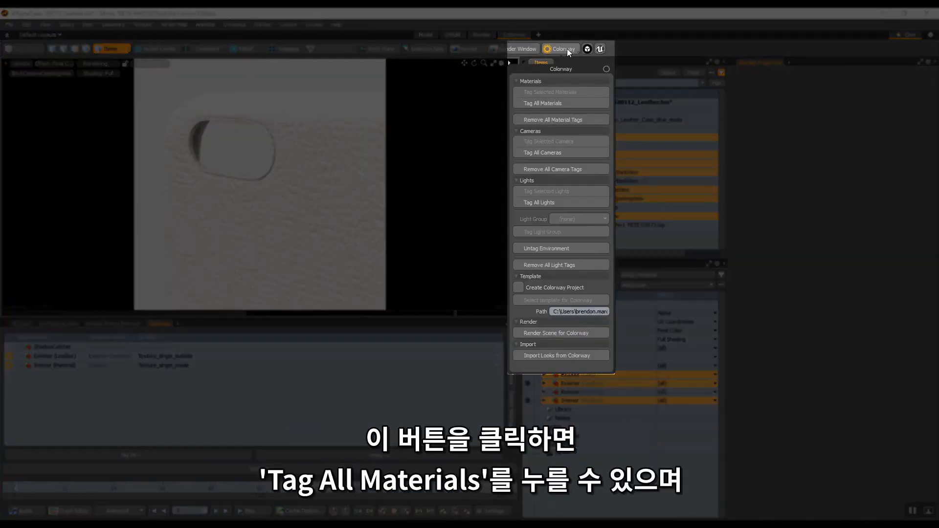
{"action": "left_click", "coordinate": [559, 103]}
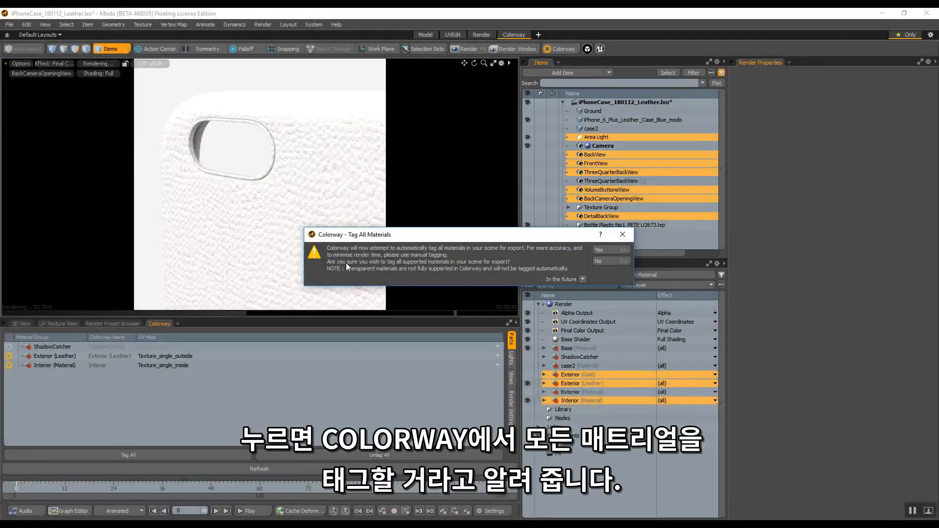
{"action": "left_click", "coordinate": [609, 248]}
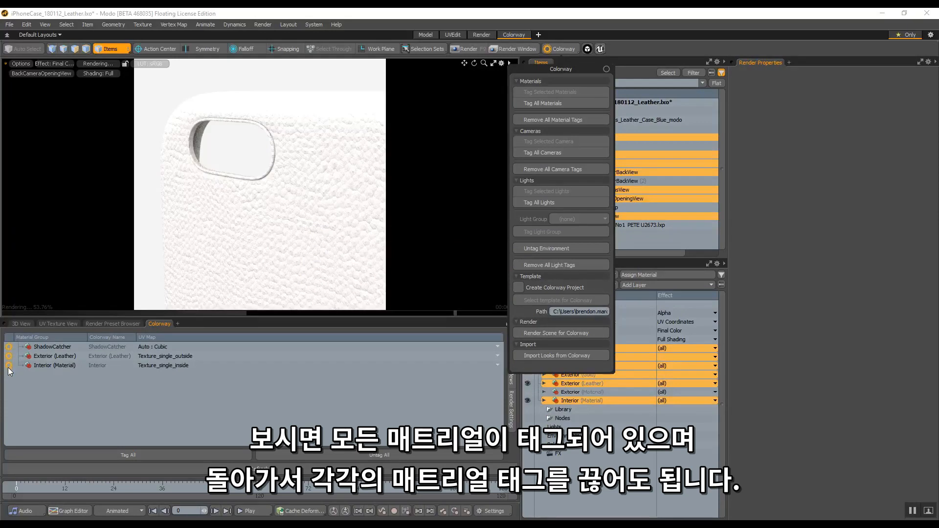
{"action": "left_click", "coordinate": [8, 346]}
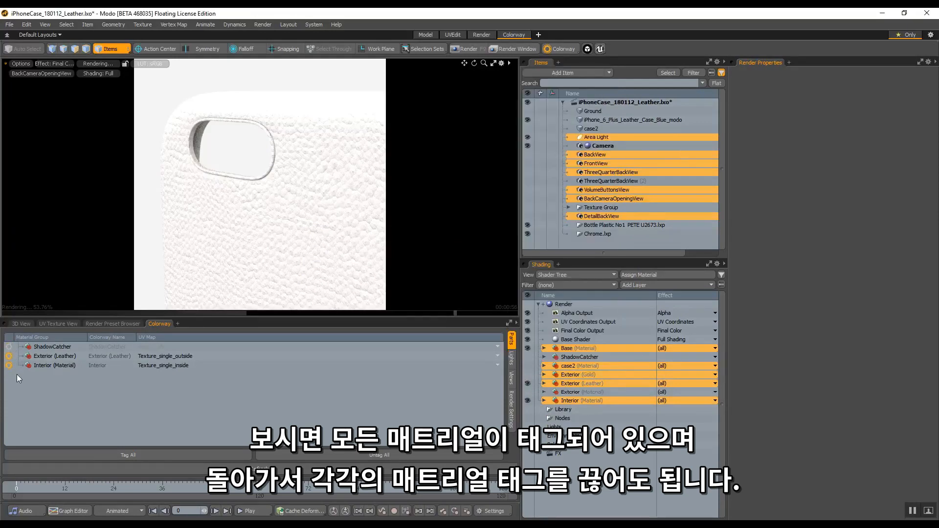
Step: Try removing all Colorway material tags at once, and undo the removal
{"action": "left_click", "coordinate": [560, 49]}
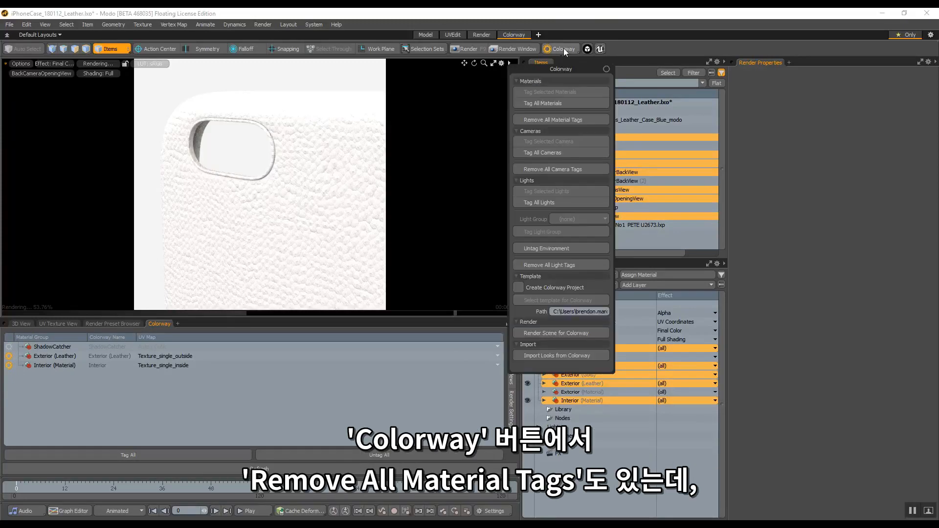
{"action": "left_click", "coordinate": [556, 124]}
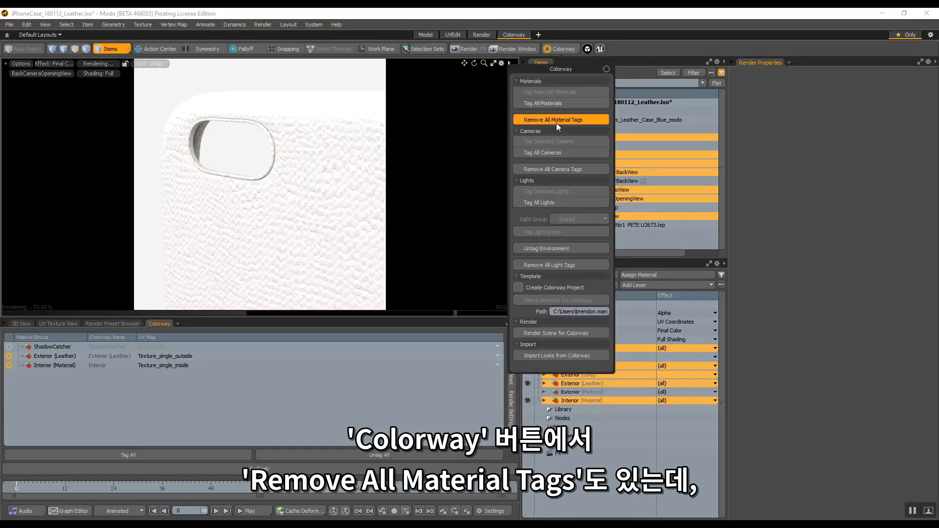
{"action": "key", "text": "ctrl+z"}
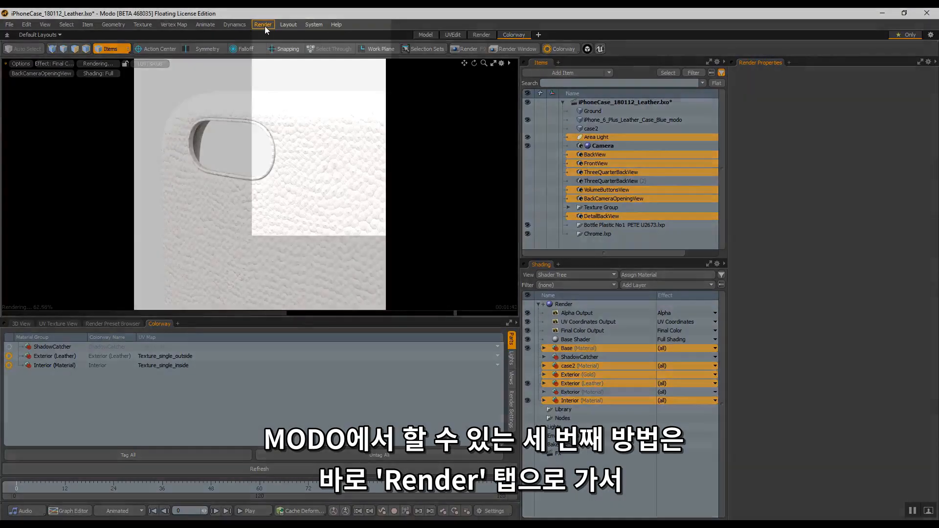
Step: Examine the Colorway rendering commands available for materials, cameras and lights
{"action": "left_click", "coordinate": [264, 24]}
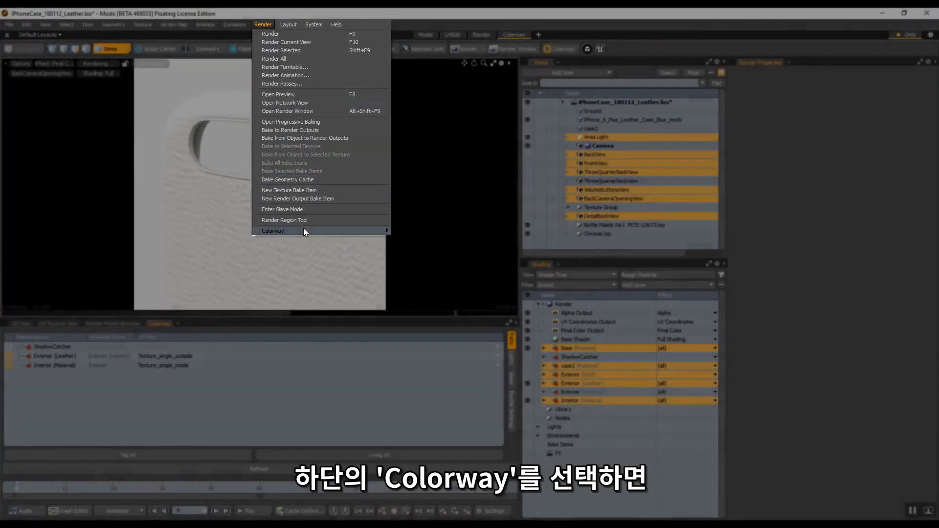
{"action": "mouse_move", "coordinate": [304, 232]}
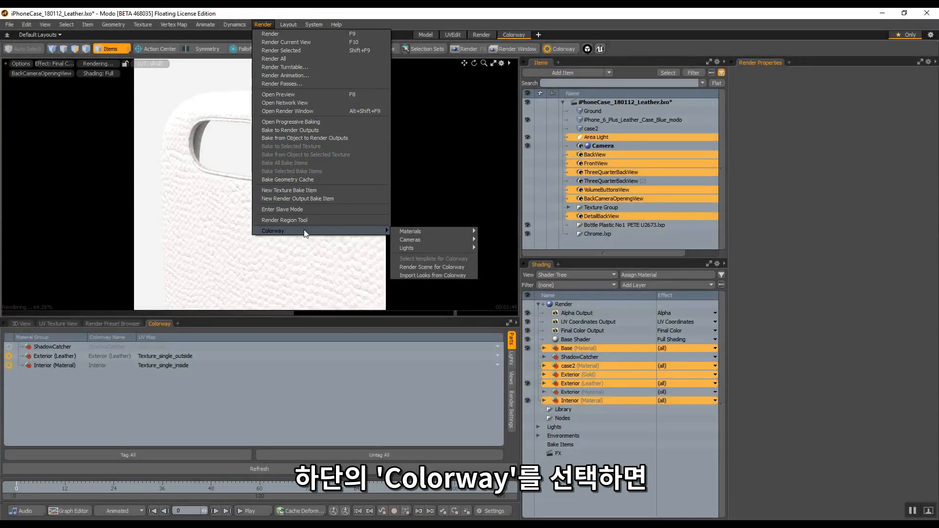
{"action": "mouse_move", "coordinate": [419, 232]}
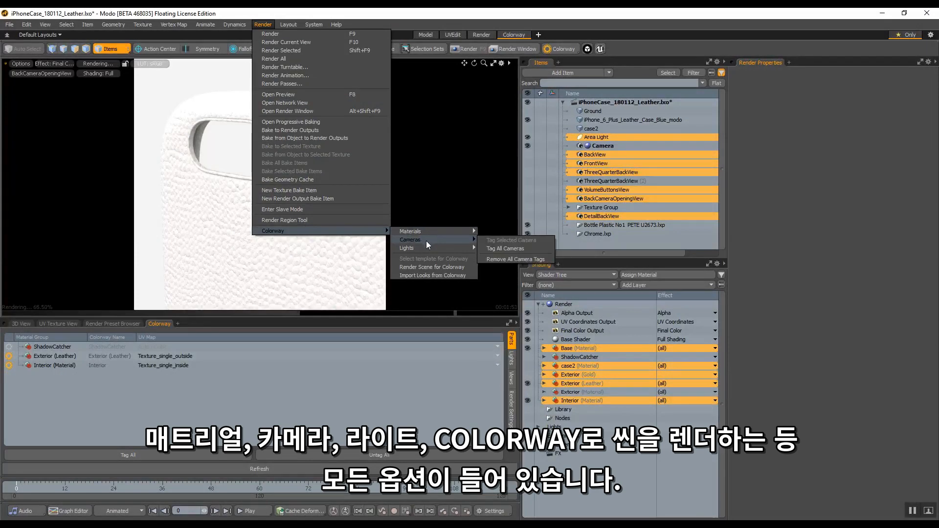
{"action": "mouse_move", "coordinate": [424, 248]}
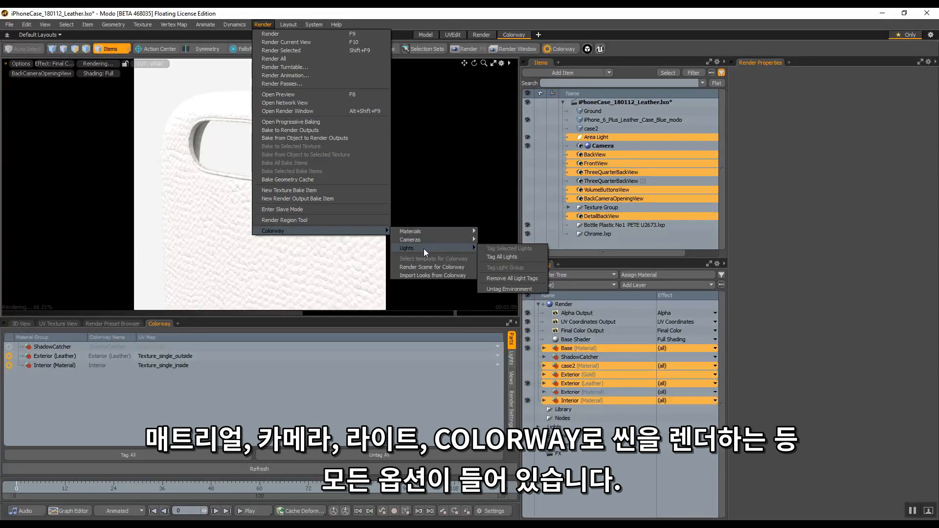
Step: Start rendering the scene for Colorway with Enable Reflection/Refraction Changes on, leaving automatic material tagging and Colorway project creation off
{"action": "left_click", "coordinate": [444, 267]}
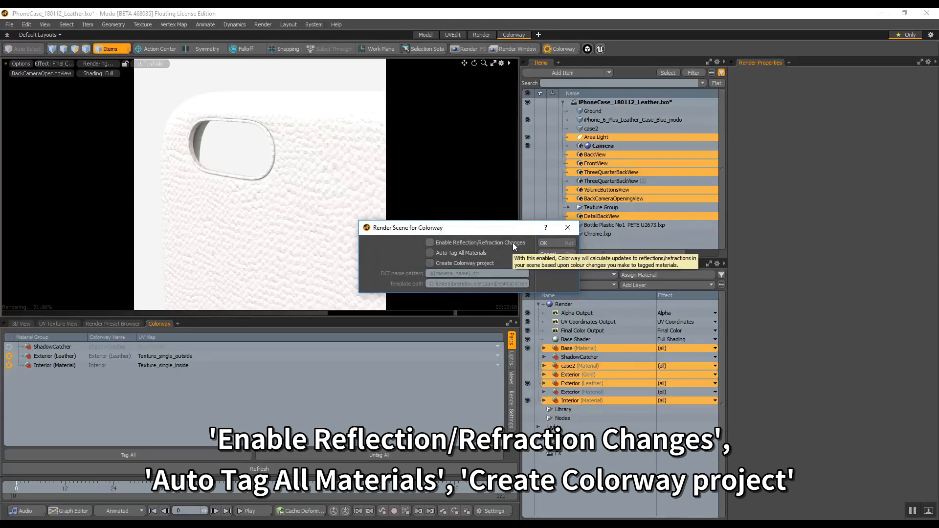
{"action": "mouse_move", "coordinate": [476, 256]}
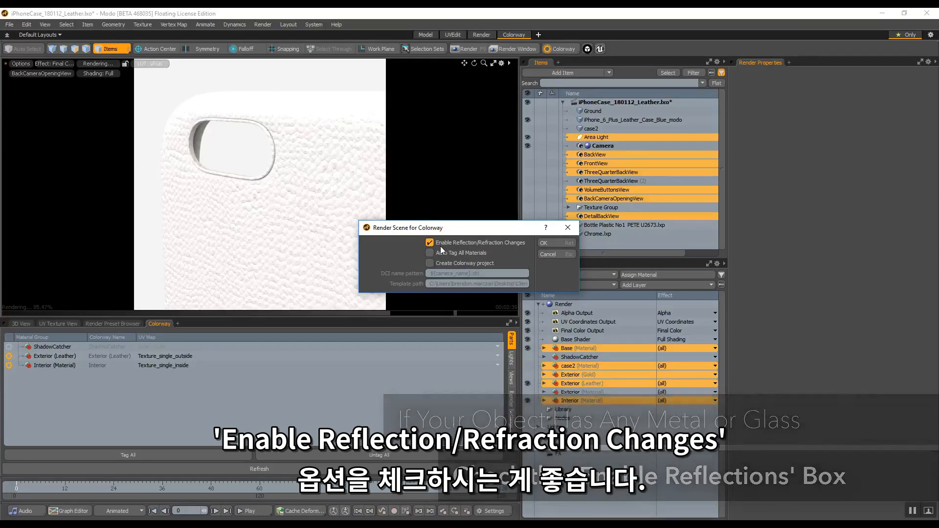
{"action": "left_click", "coordinate": [548, 243]}
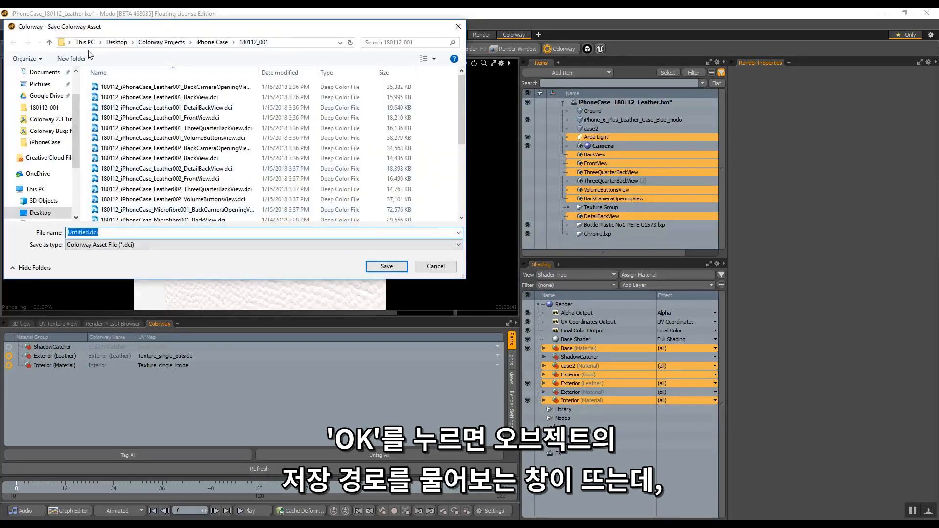
Step: Save the Colorway asset as iPhoneCase001.dci in the 180112_001 folder
{"action": "double_click", "coordinate": [89, 232]}
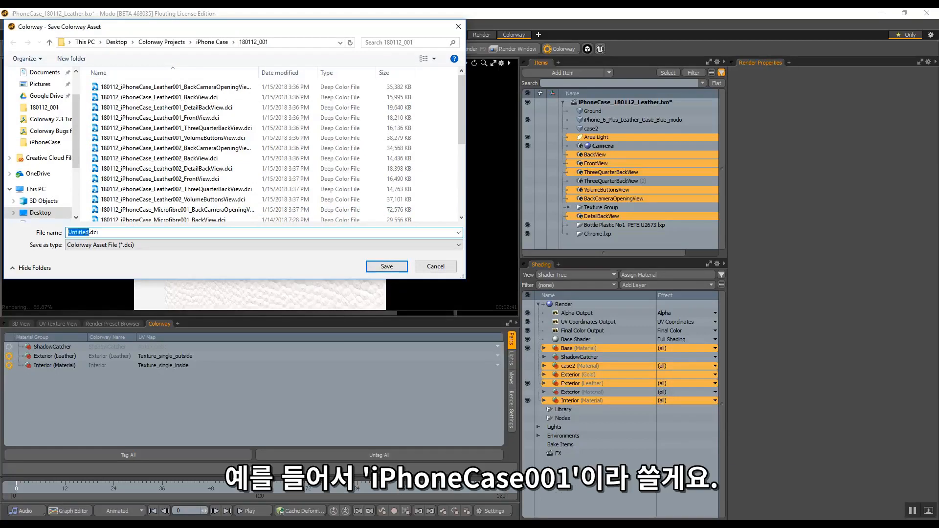
{"action": "type", "text": "iPhoneCase001"}
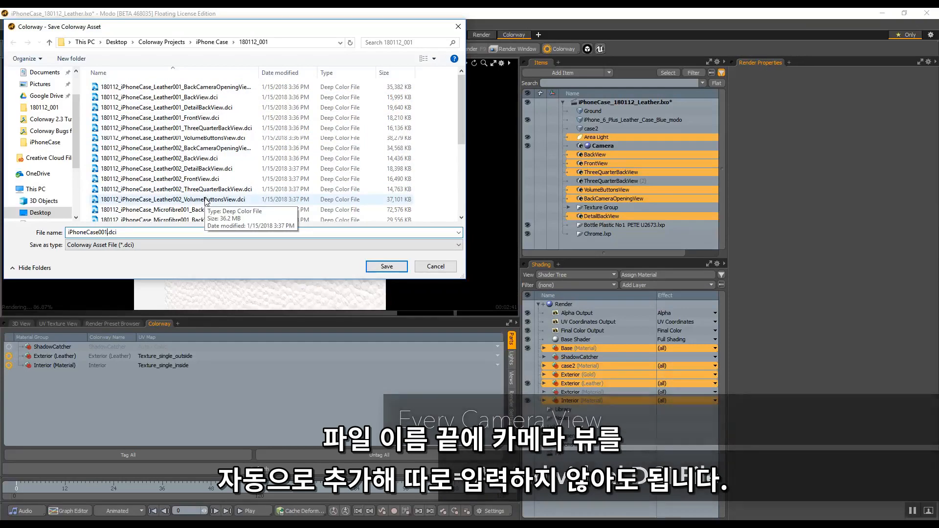
{"action": "left_click", "coordinate": [374, 267]}
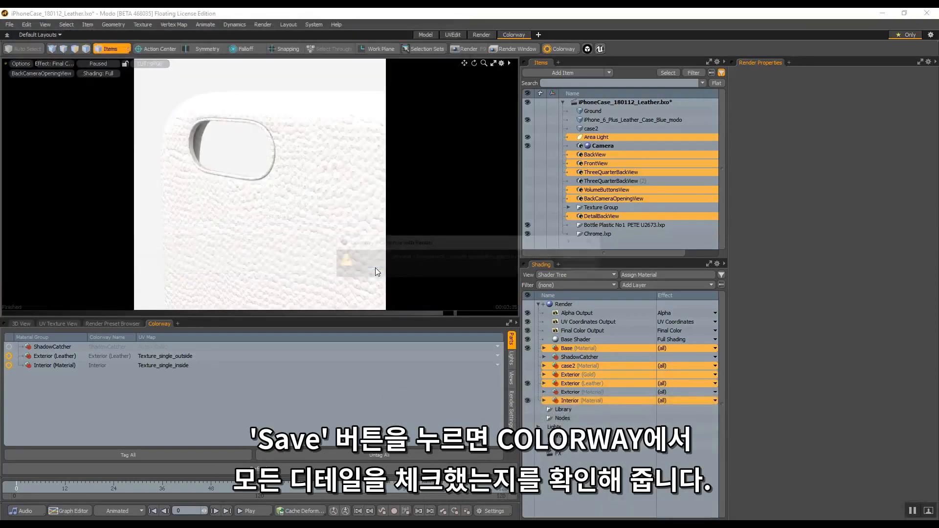